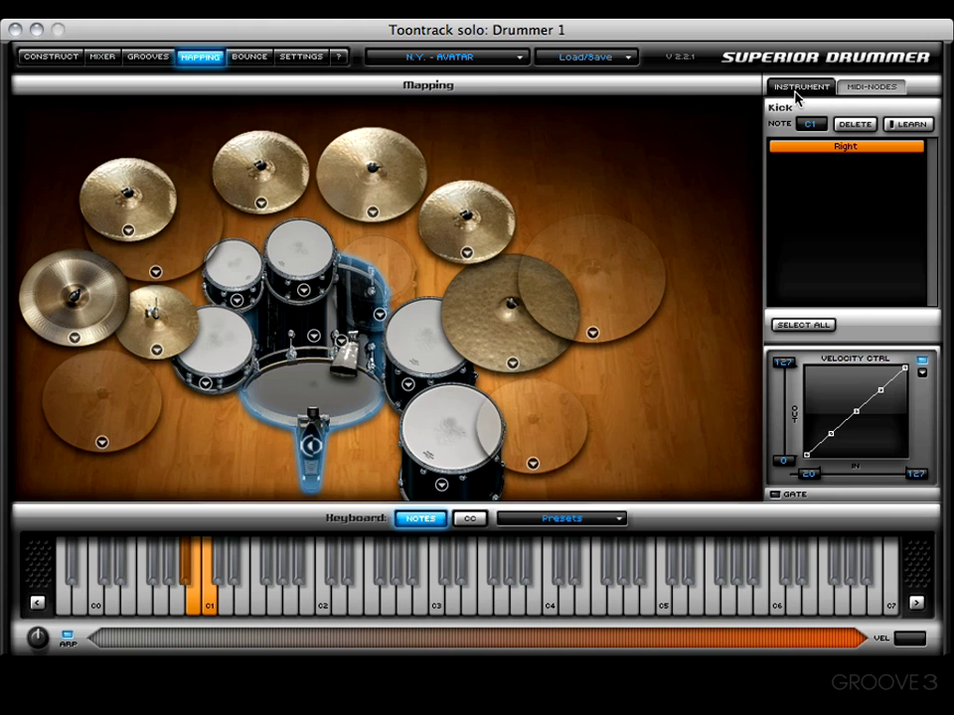
Show the snare, Racktom 1 and Floortom 1 mappings, ending on Floortom 1 with Center on G1
click(874, 90)
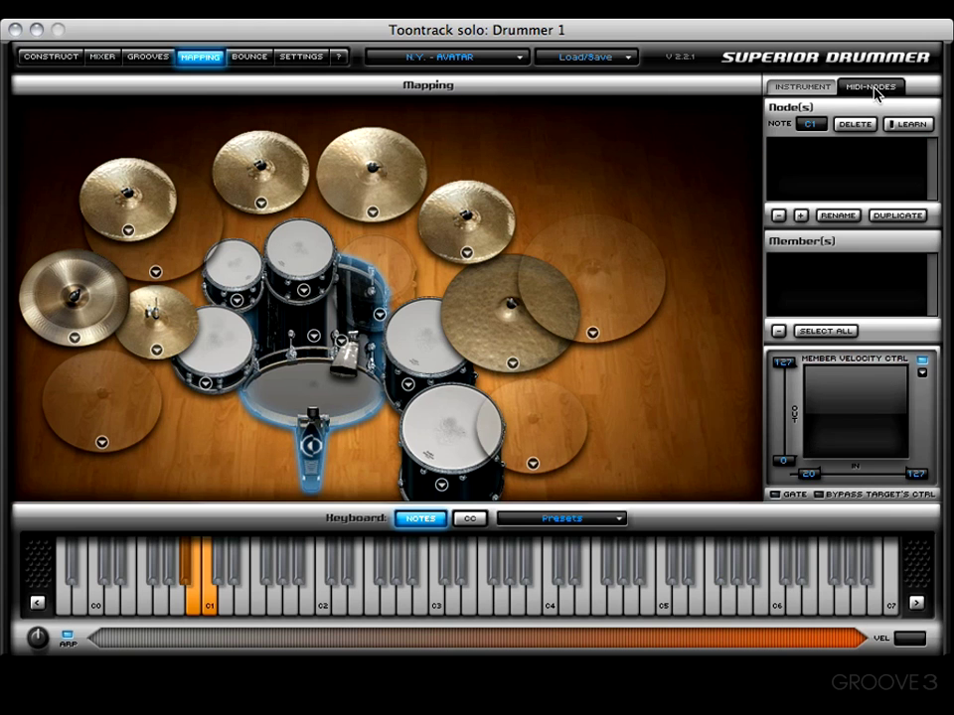
click(818, 89)
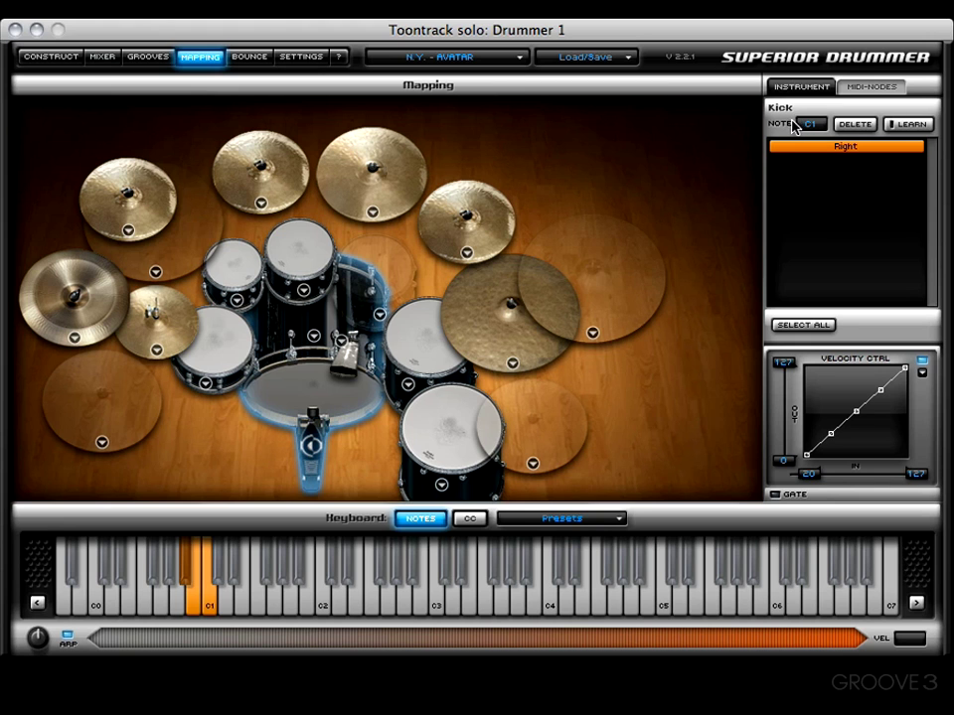
click(226, 350)
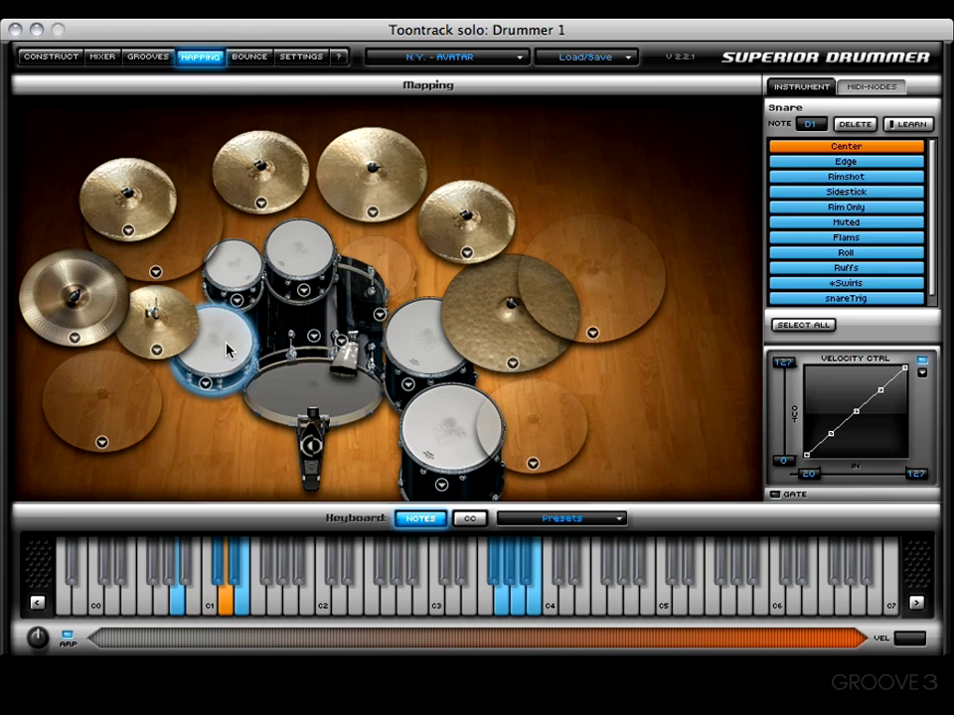
click(235, 266)
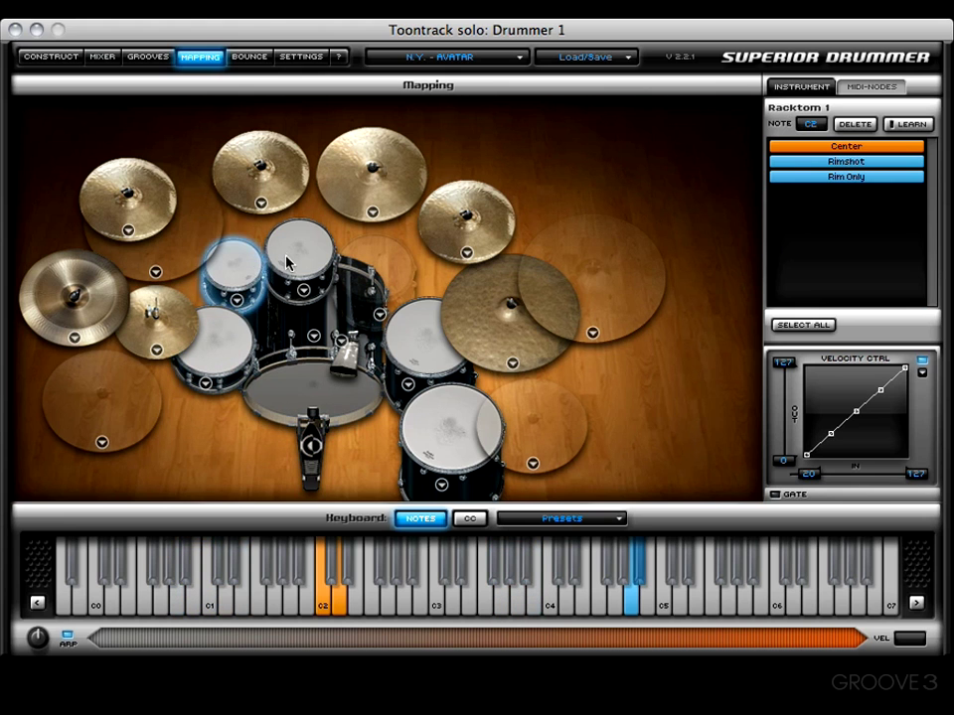
click(445, 320)
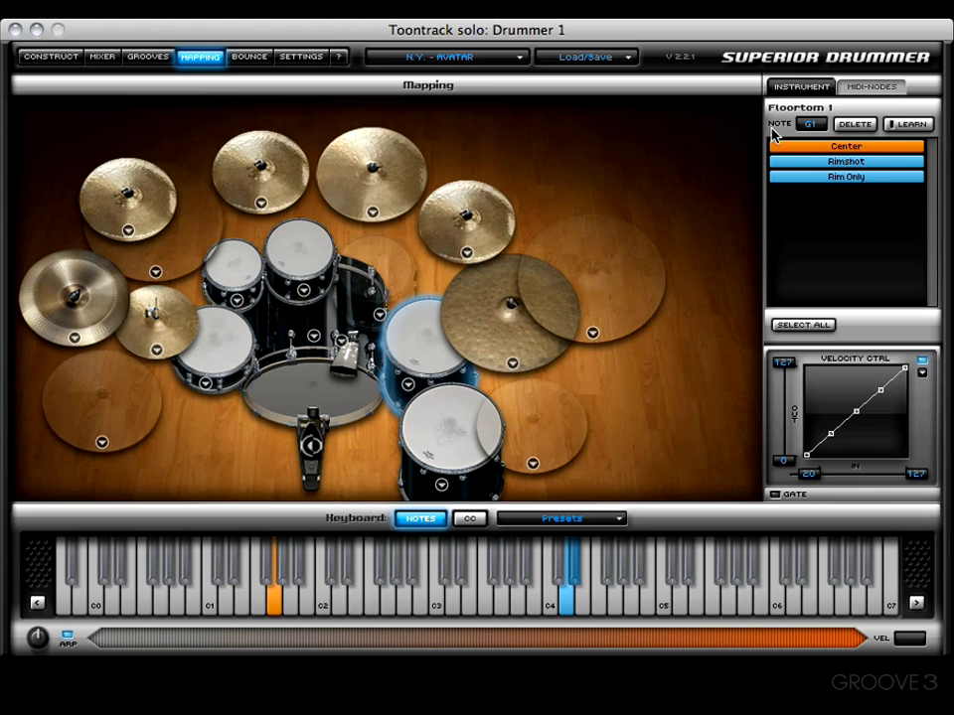
Assign E-2 to Floortom 1's Center articulation and shift the keyboard down to the C-1 octave
click(812, 126)
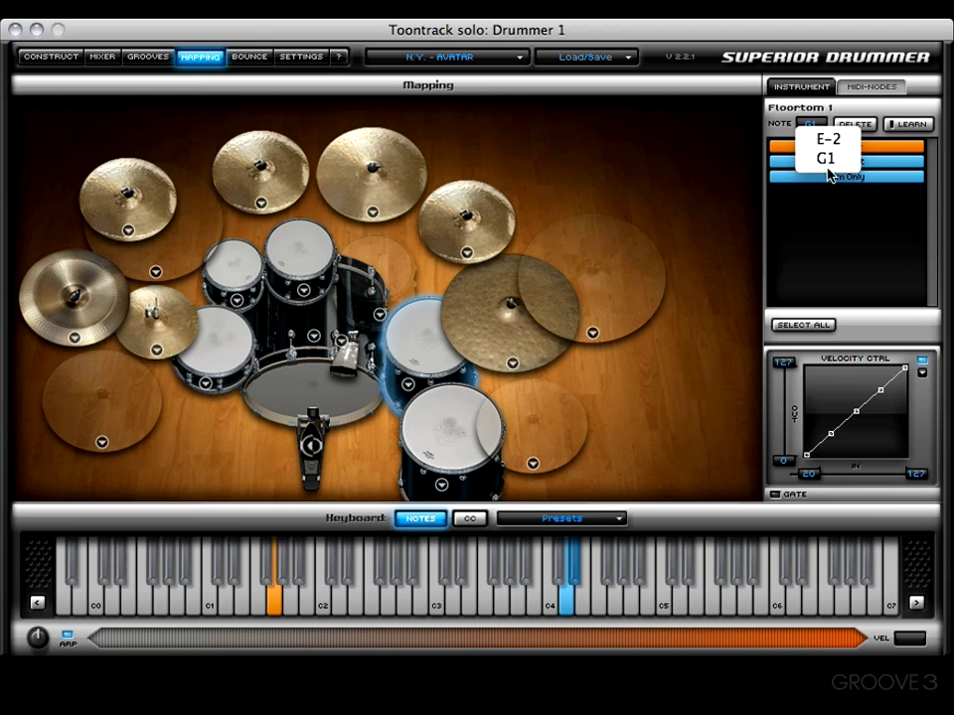
click(821, 145)
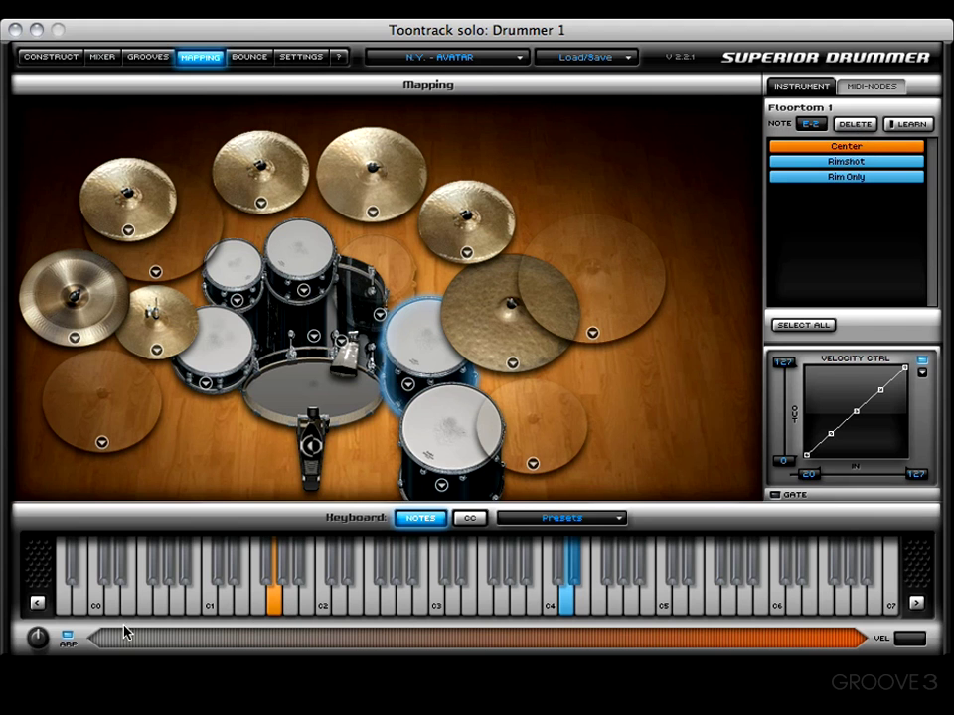
click(37, 604)
click(37, 604)
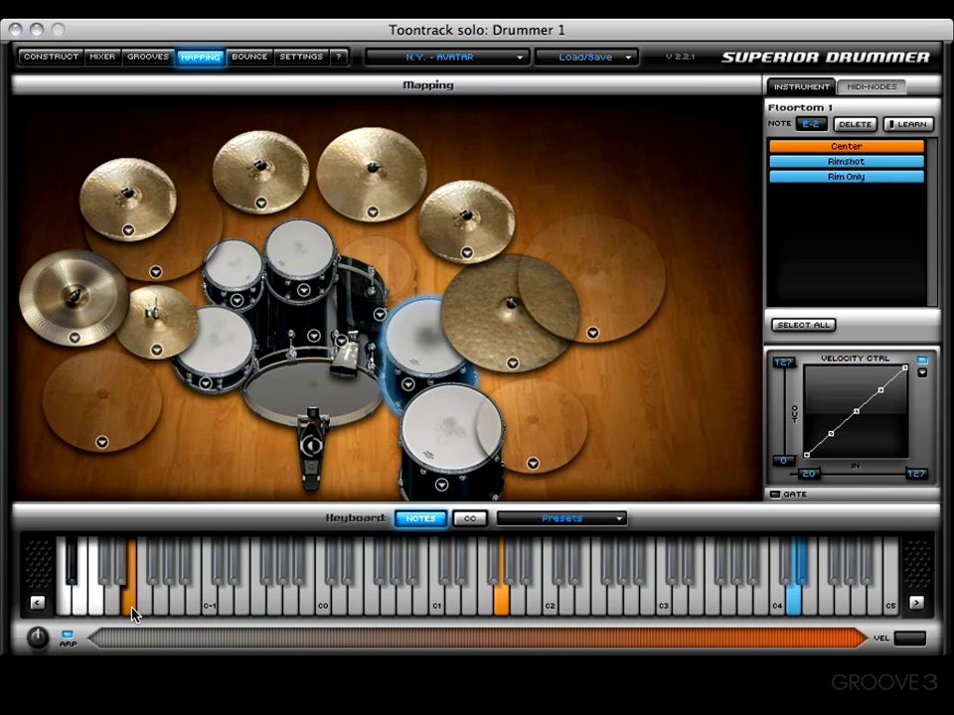
Return the keyboard to C0–C7 and check the Rimshot and Rim Only notes, Rim Only on D4
click(916, 603)
click(916, 603)
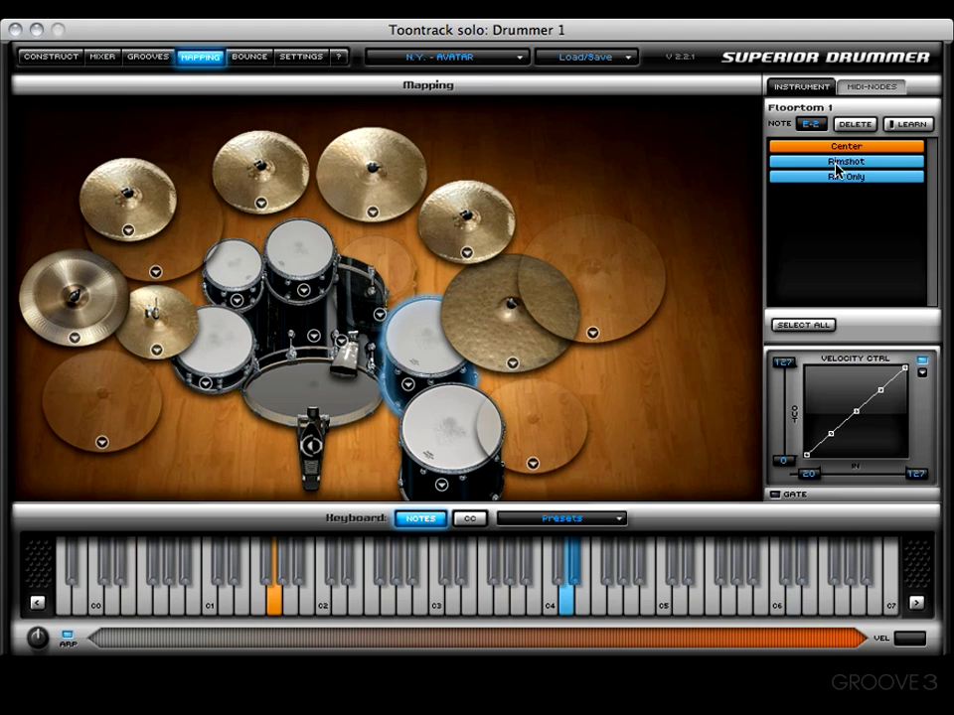
click(845, 165)
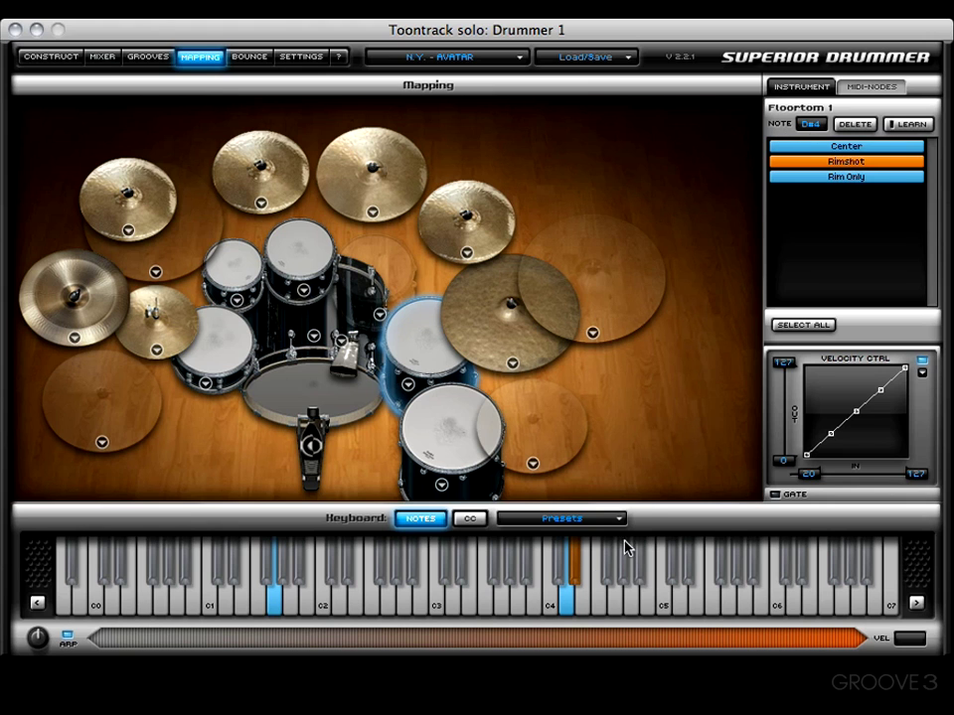
click(827, 179)
Delete the floor tom's Rim Only D4 note mapping
click(804, 130)
click(843, 183)
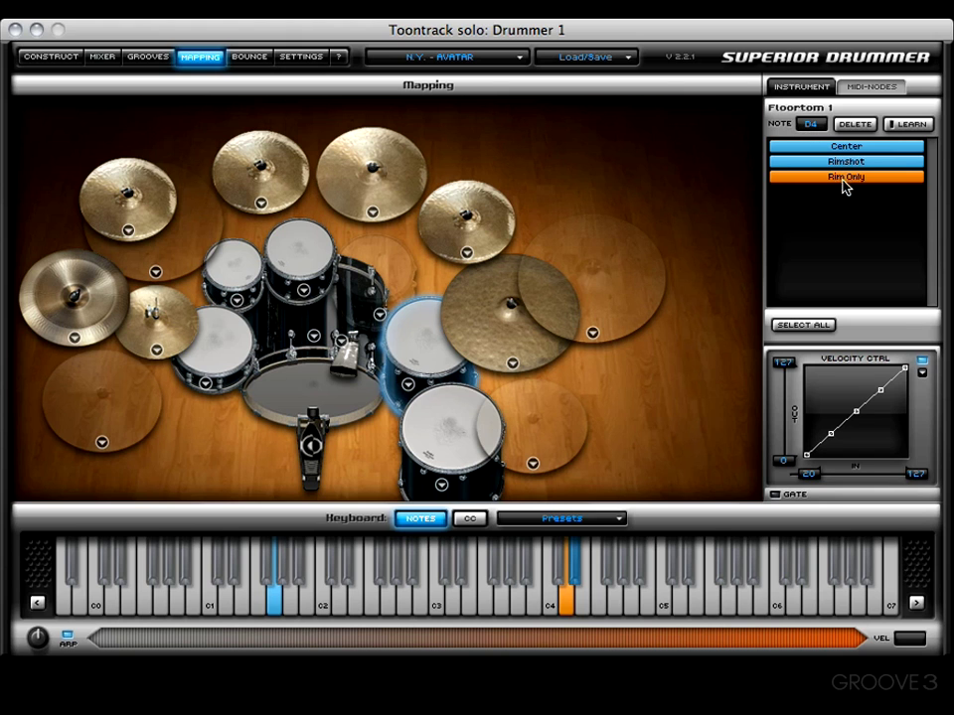
click(840, 125)
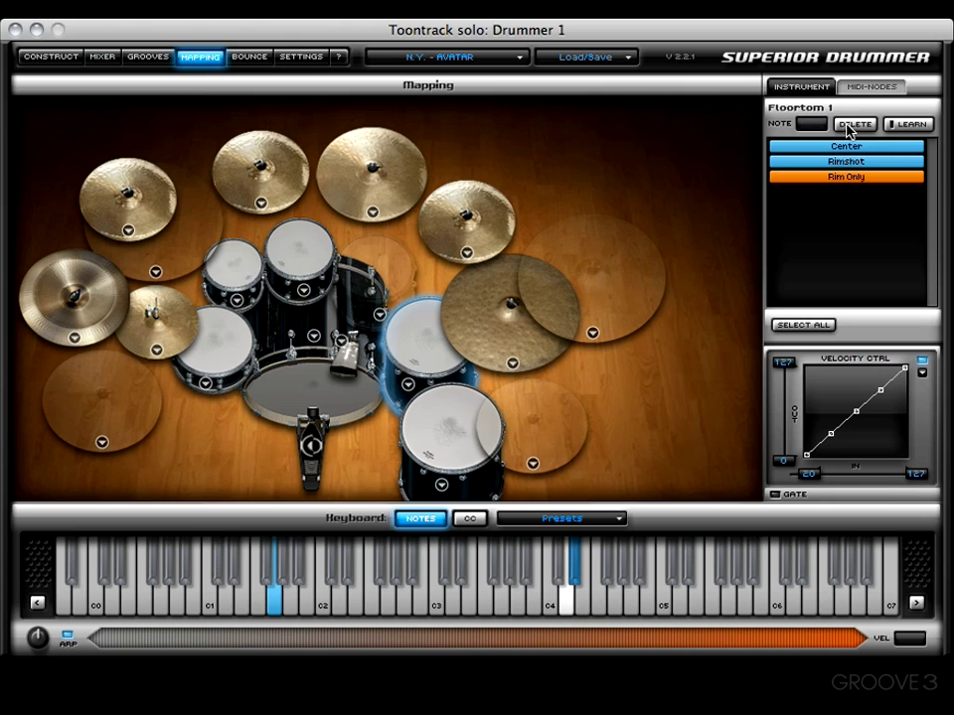
Confirm D4 is unmapped, then use LEARN to reassign D4 to Rim Only
click(563, 607)
click(563, 607)
click(910, 126)
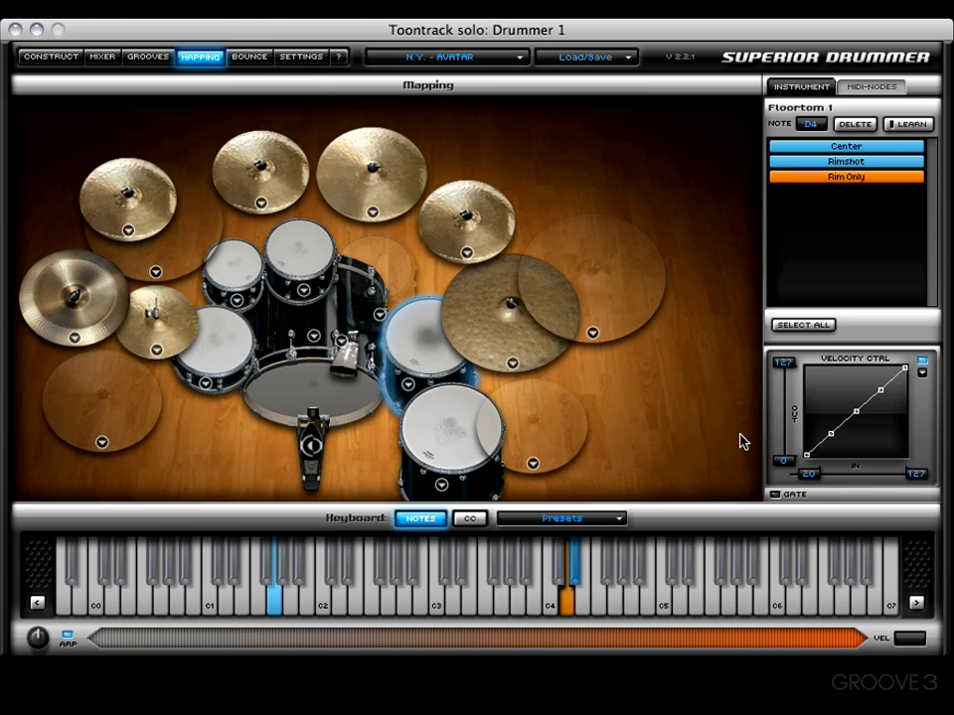
click(566, 602)
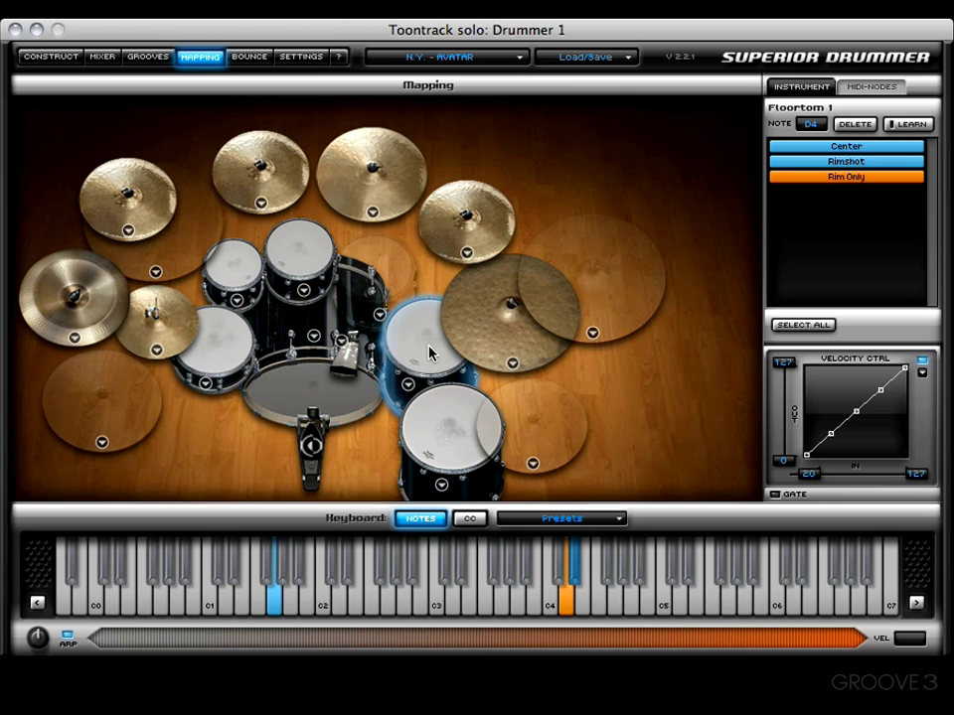
Audition the Kick's Right articulation on C1, then switch to the Snare's mappings
click(309, 392)
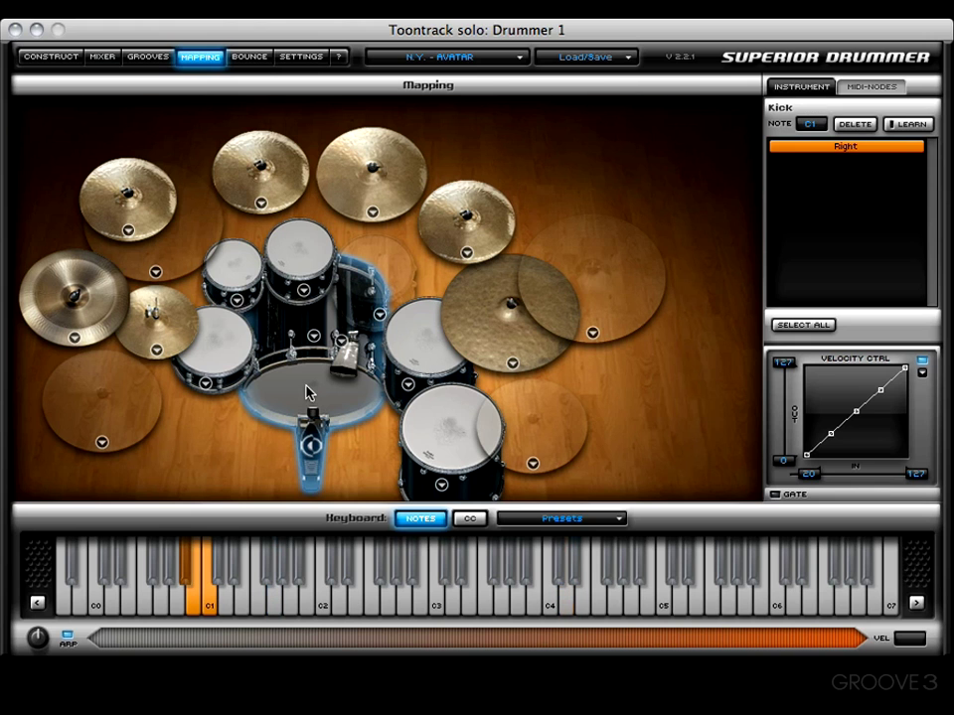
click(853, 149)
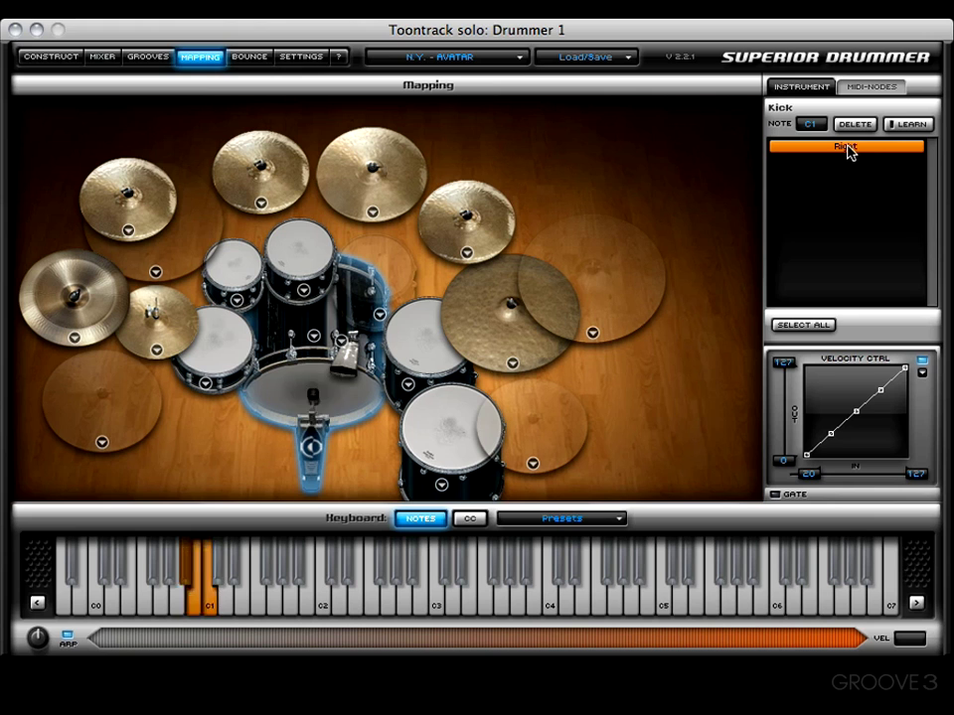
click(849, 149)
click(849, 149)
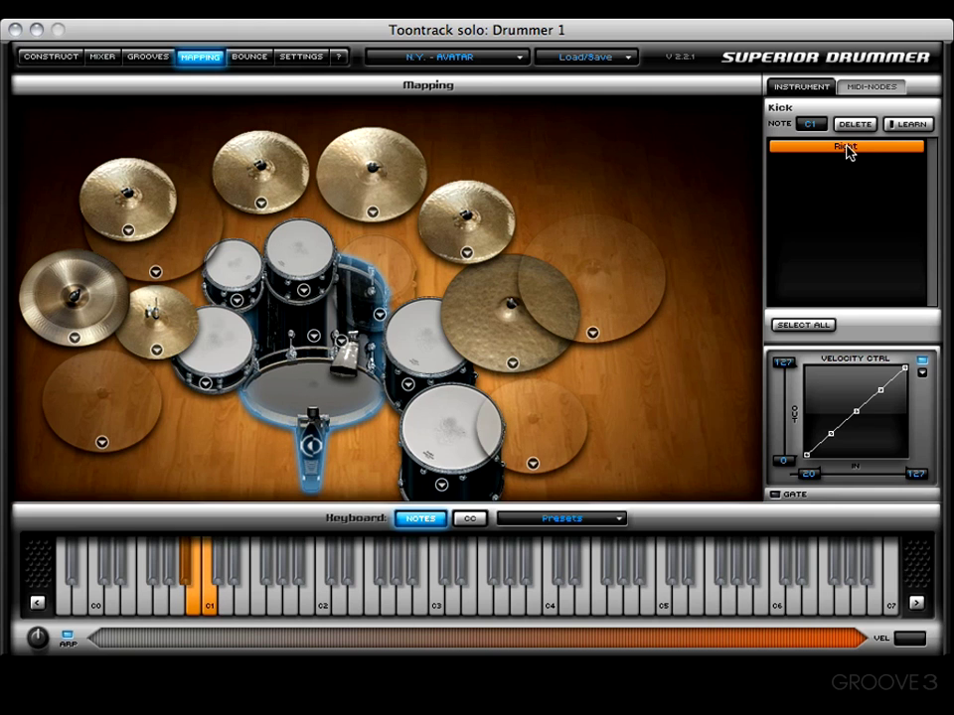
click(221, 355)
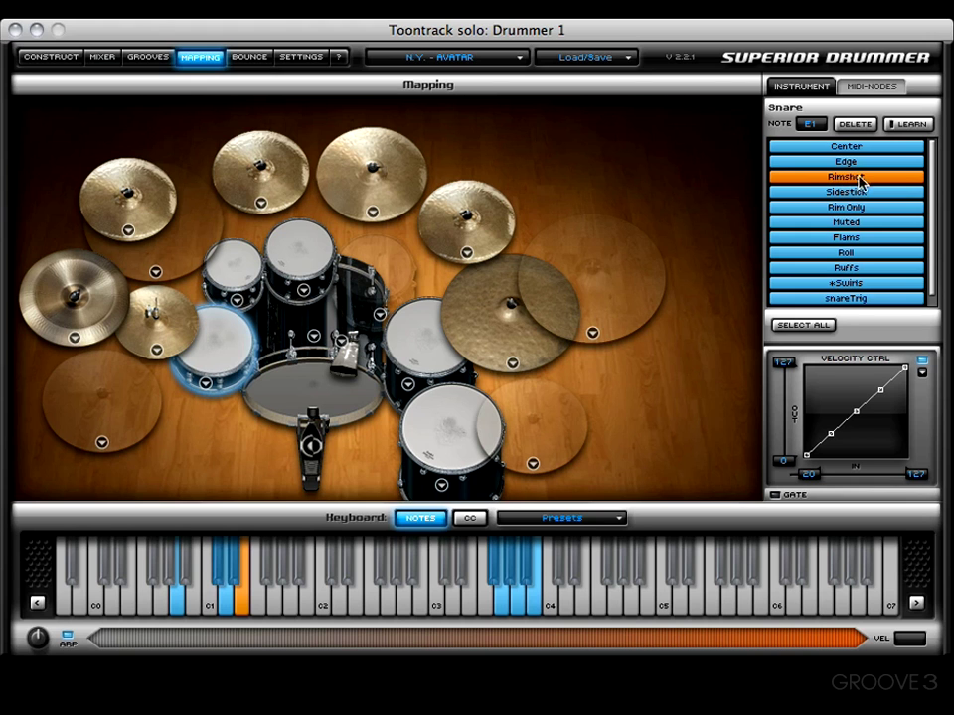
Play the snare's Rimshot note and G#3, confirming G#3 stays mapped to Muted
click(243, 602)
click(850, 225)
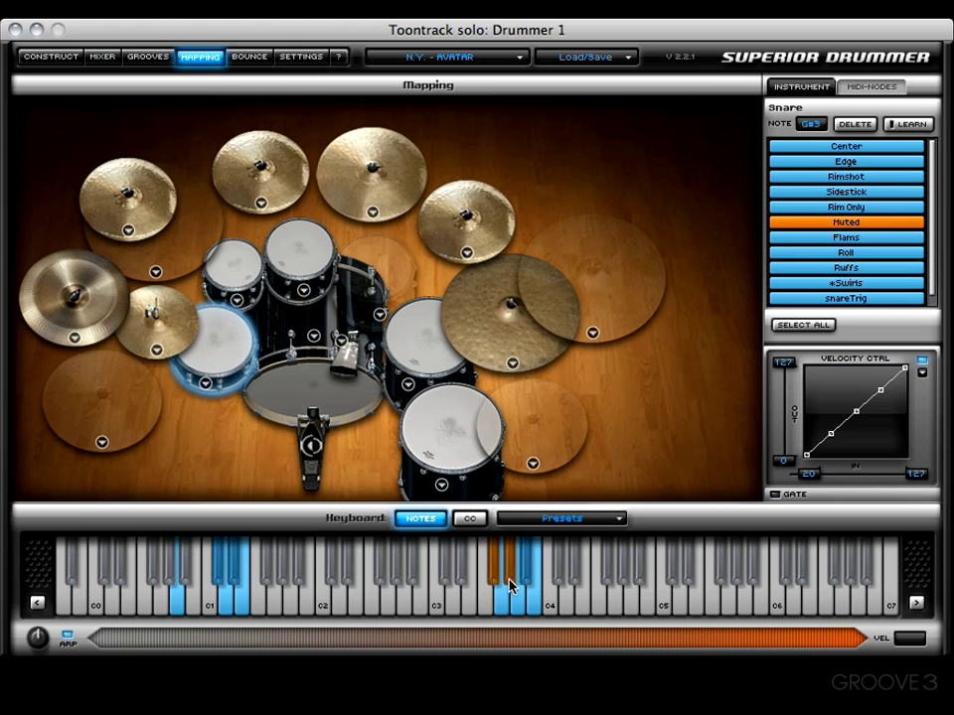
right_click(813, 127)
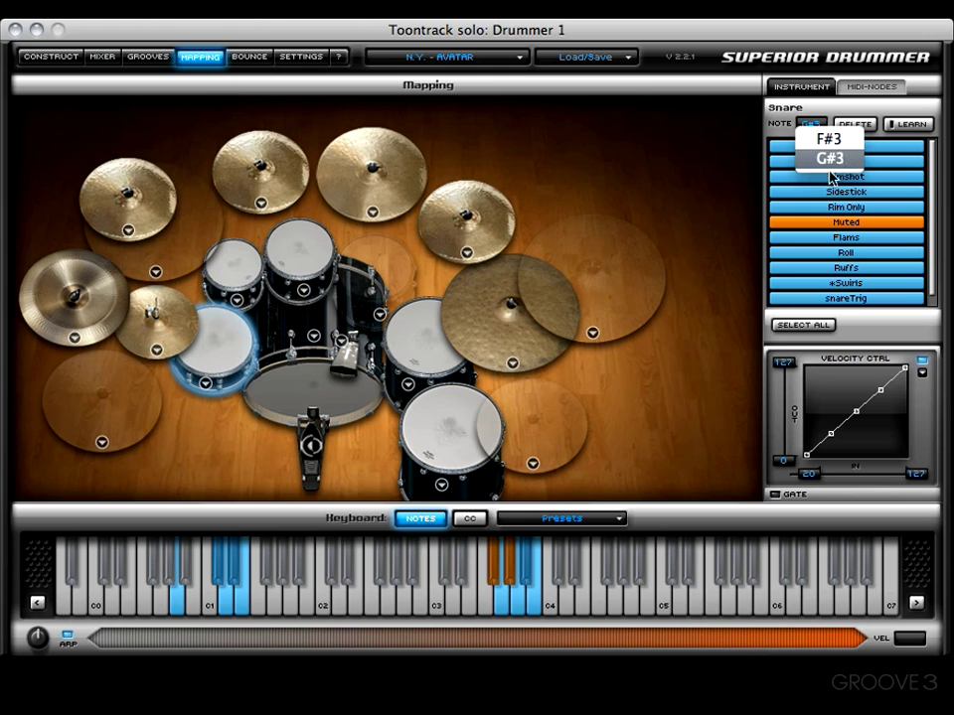
click(559, 386)
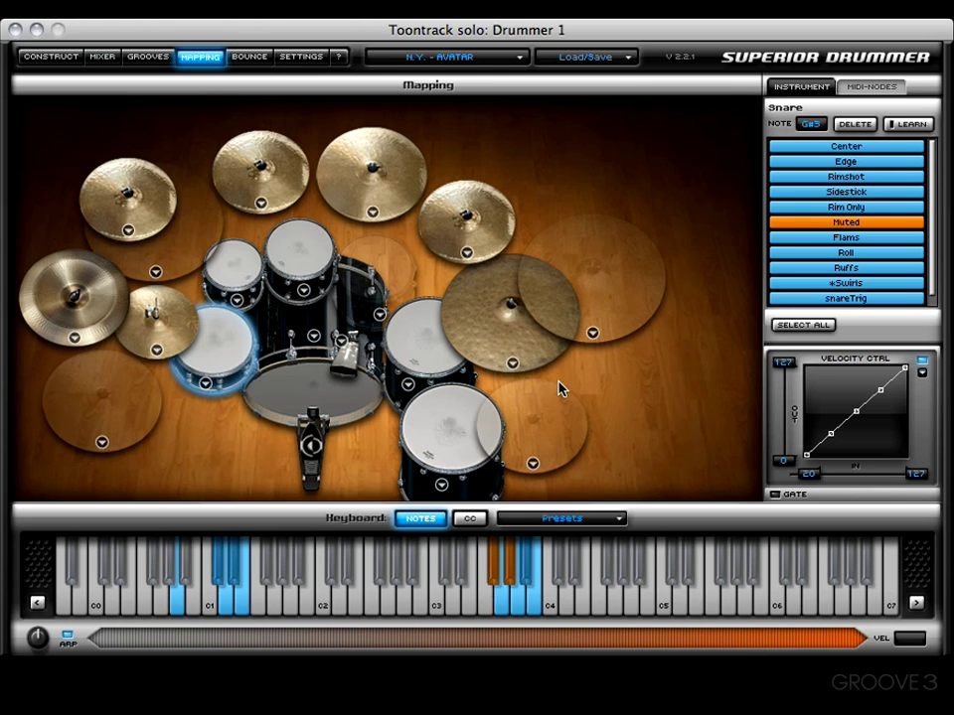
Play the Roll note and A0 to show the Edge articulation mapped to A0
click(506, 575)
click(852, 254)
click(178, 600)
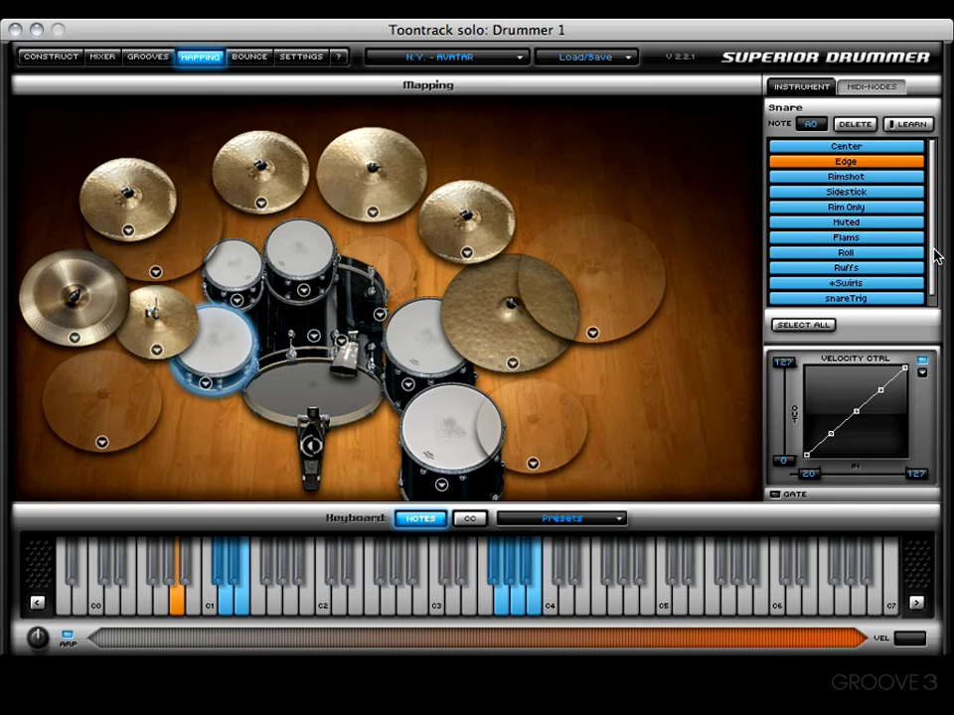
scroll(932, 263, down, 1)
scroll(934, 260, up, 1)
scroll(927, 233, down, 1)
scroll(925, 237, up, 1)
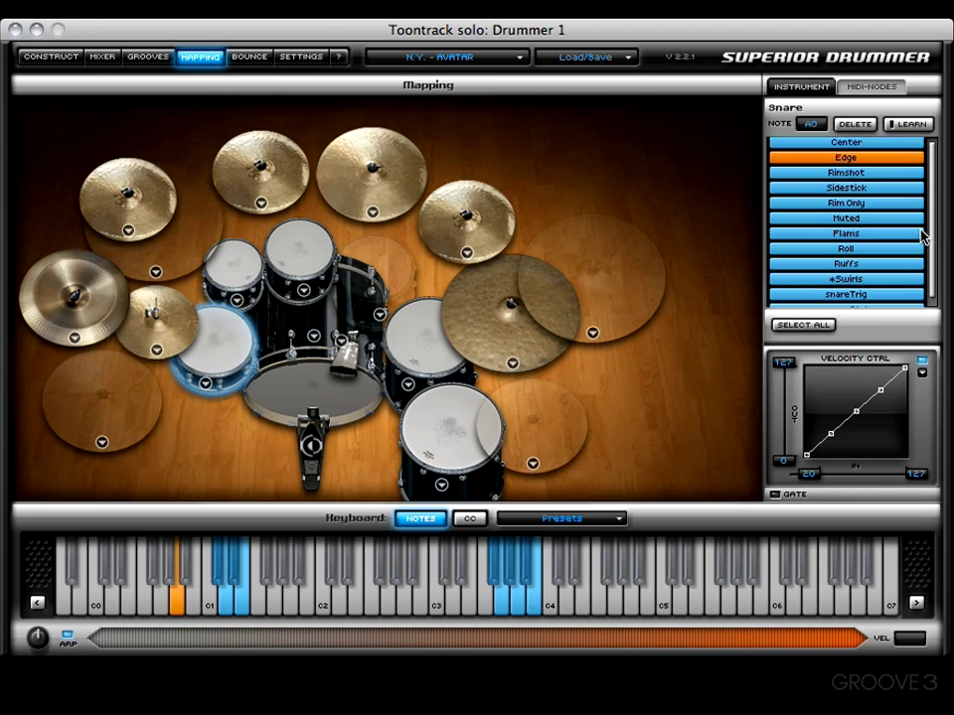
scroll(925, 237, down, 1)
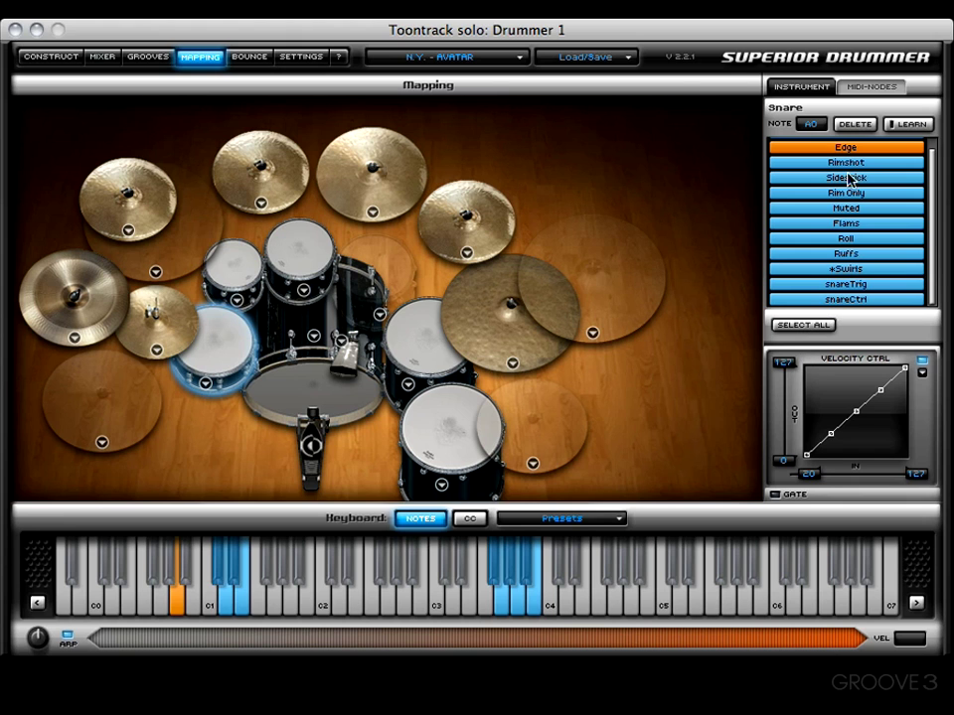
Select all snare articulations, then step through Roll, Sidestick and Edge to Center on D1
click(821, 331)
click(845, 239)
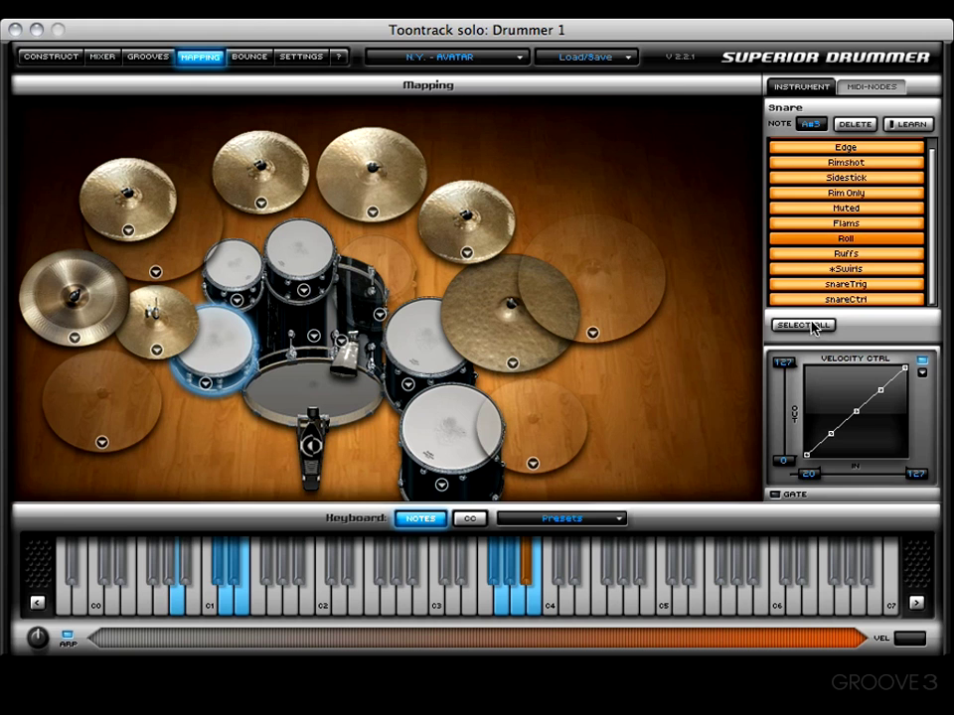
click(835, 181)
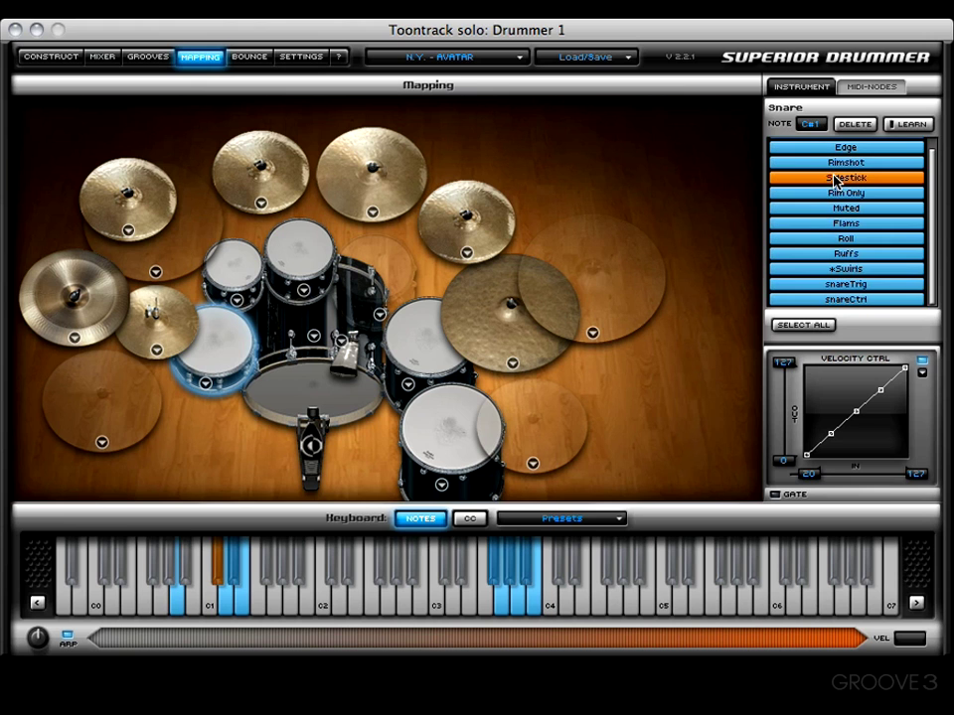
click(835, 151)
click(837, 151)
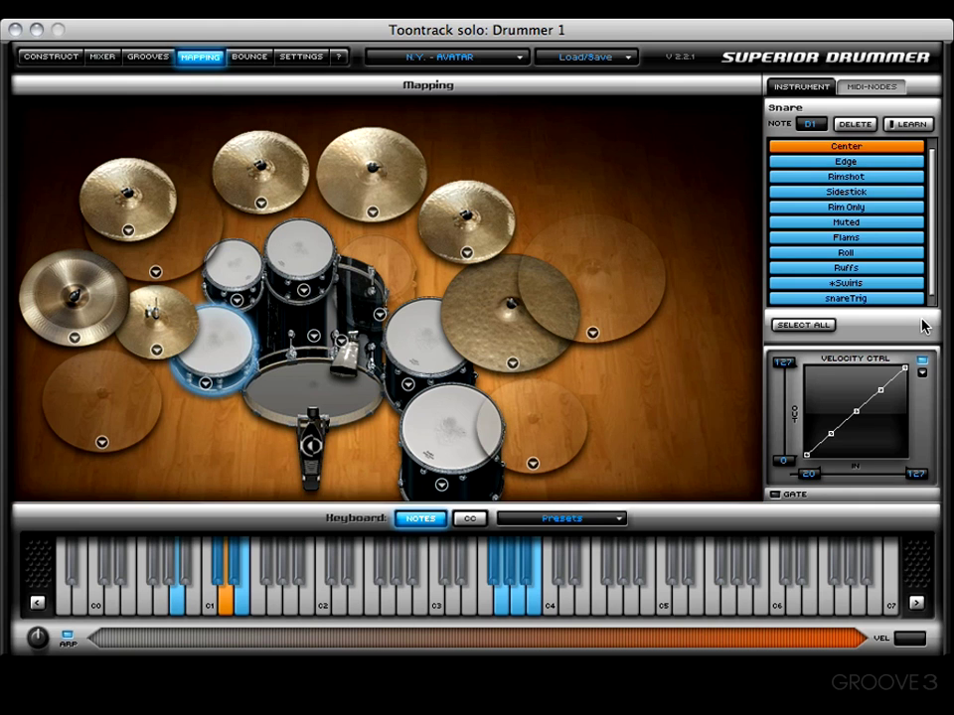